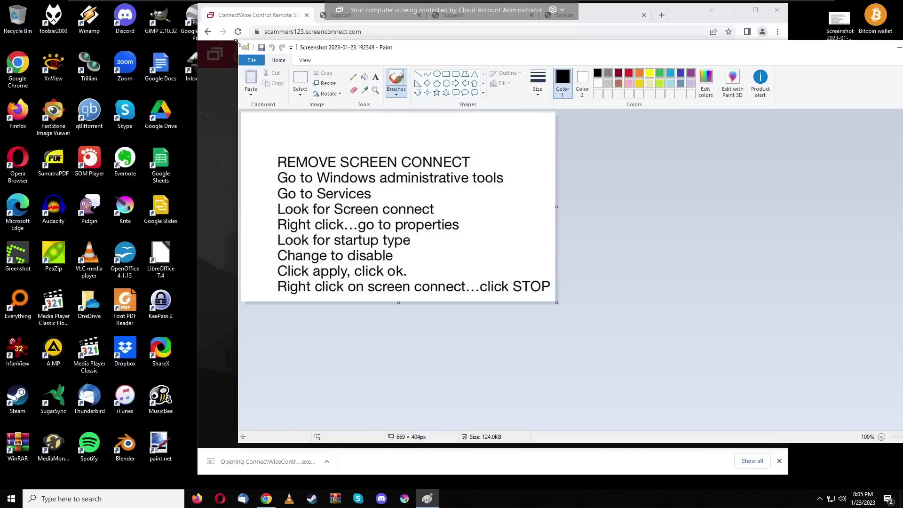
Step: Move the Paint removal note aside and bring Chrome's ConnectWise Join Session page to the front
{"action": "left_click_drag", "start_coordinate": [271, 43], "coordinate": [585, 32]}
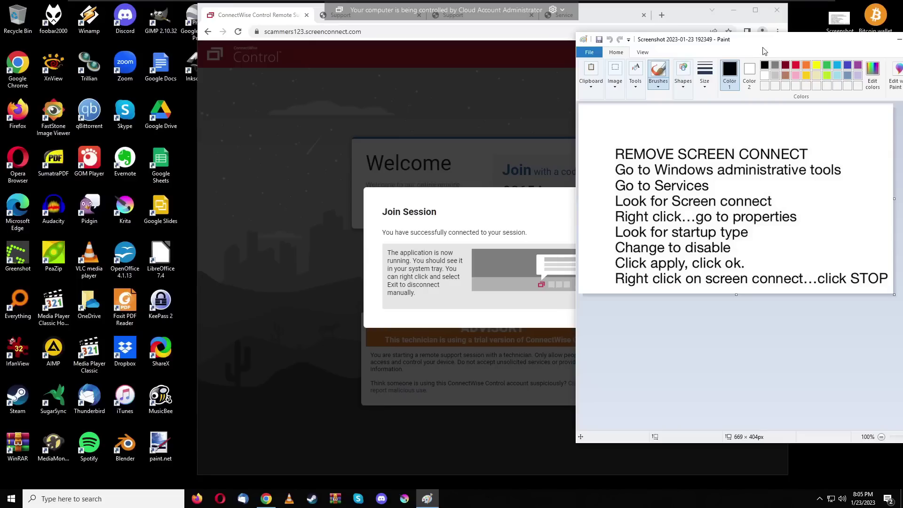
{"action": "left_click_drag", "start_coordinate": [764, 48], "coordinate": [805, 41]}
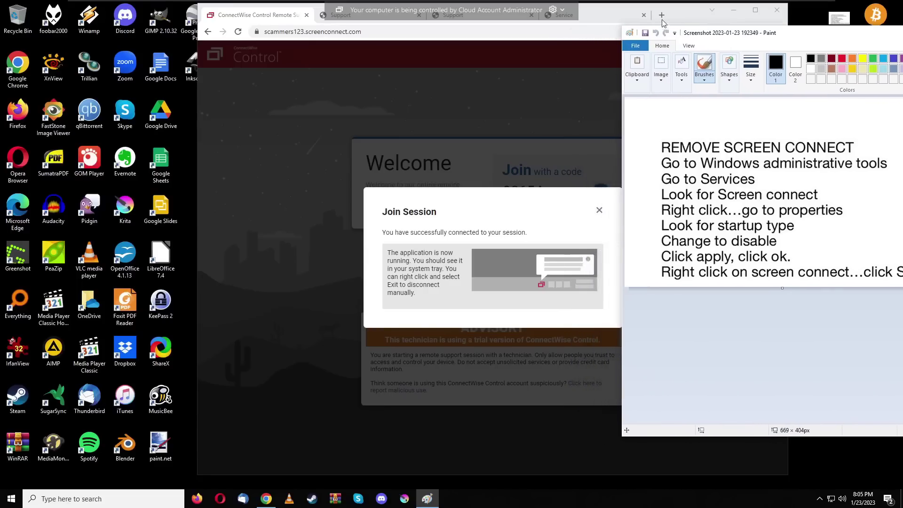
{"action": "left_click", "coordinate": [684, 19]}
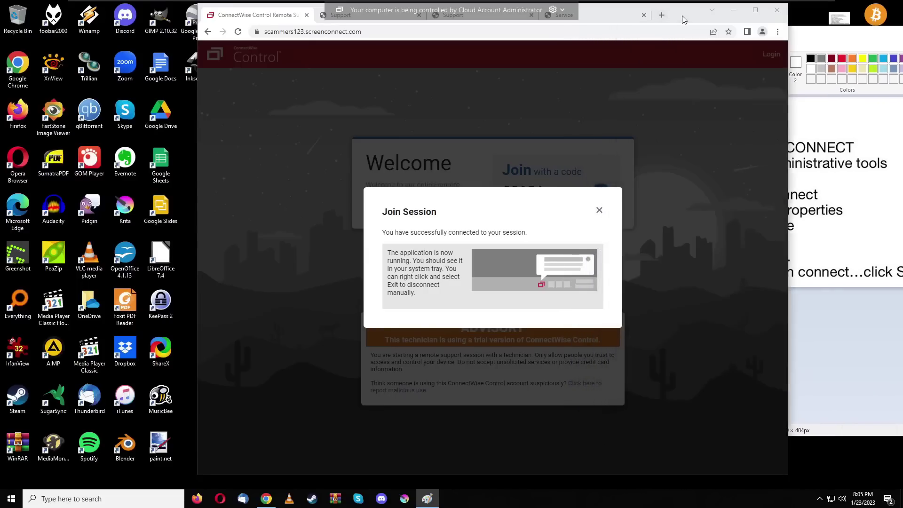
Step: Pass through the Norton-themed ntcare247.live tab to reach support247.help's Enter Code page
{"action": "left_click", "coordinate": [322, 18]}
{"action": "left_click_drag", "start_coordinate": [677, 18], "coordinate": [673, 24]}
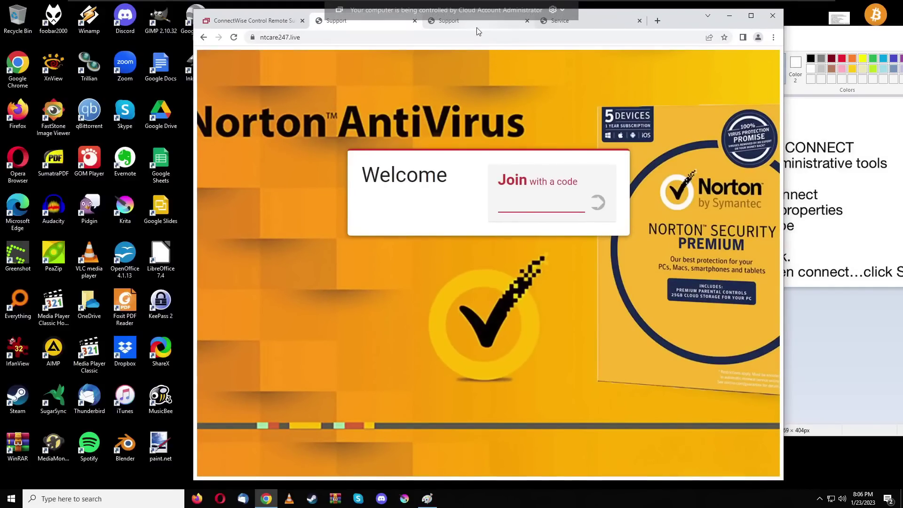
{"action": "left_click", "coordinate": [584, 26]}
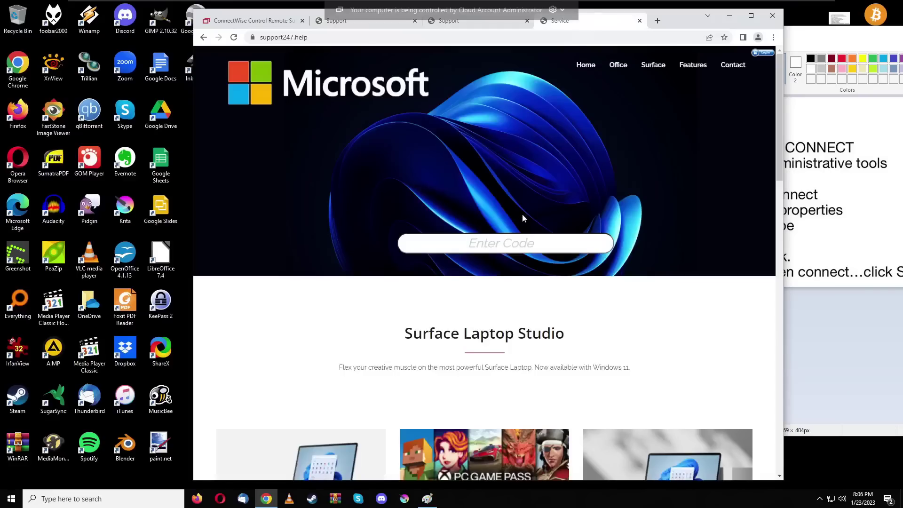
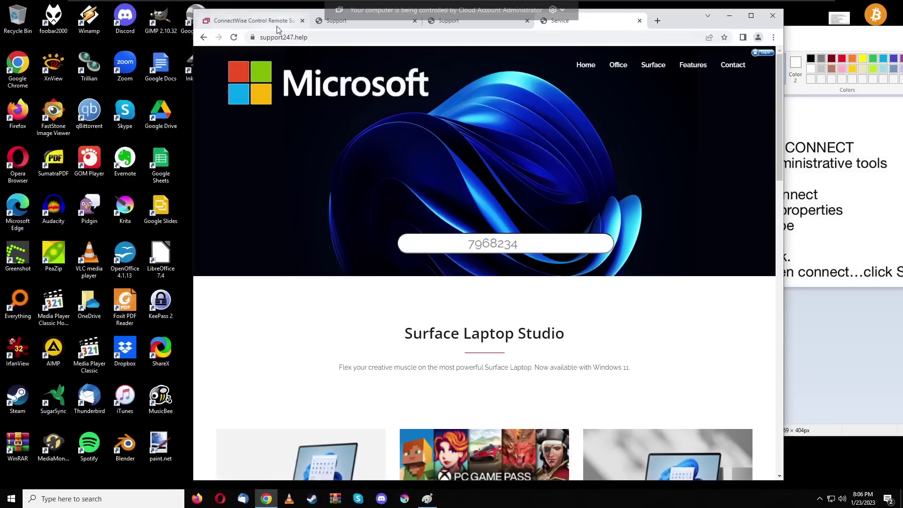
Step: Bring the Paint instructions forward and shift them left until the final 'click STOP' step is readable
{"action": "mouse_move", "coordinate": [278, 30]}
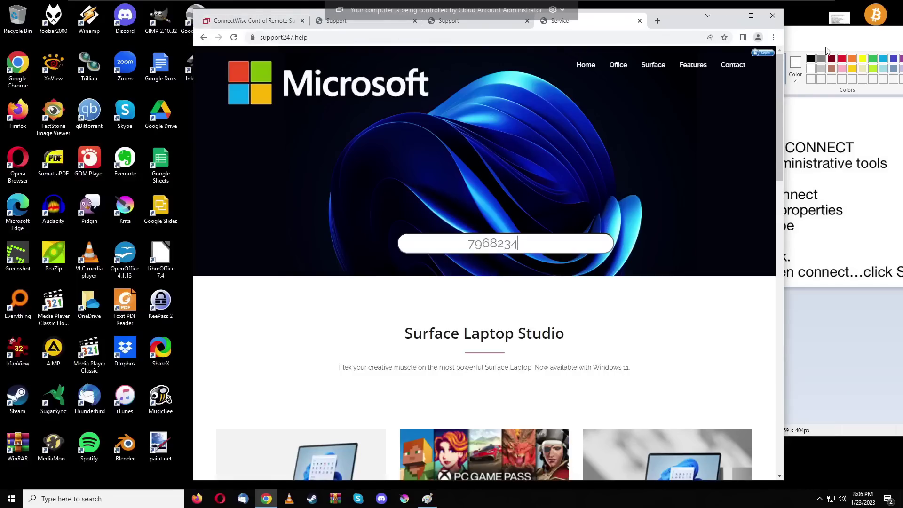
{"action": "left_click", "coordinate": [794, 196]}
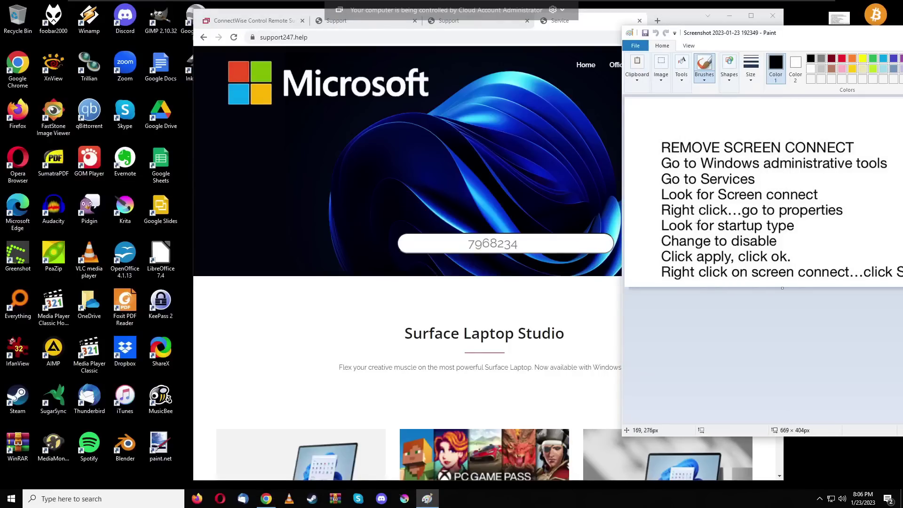
{"action": "left_click_drag", "start_coordinate": [802, 36], "coordinate": [787, 37]}
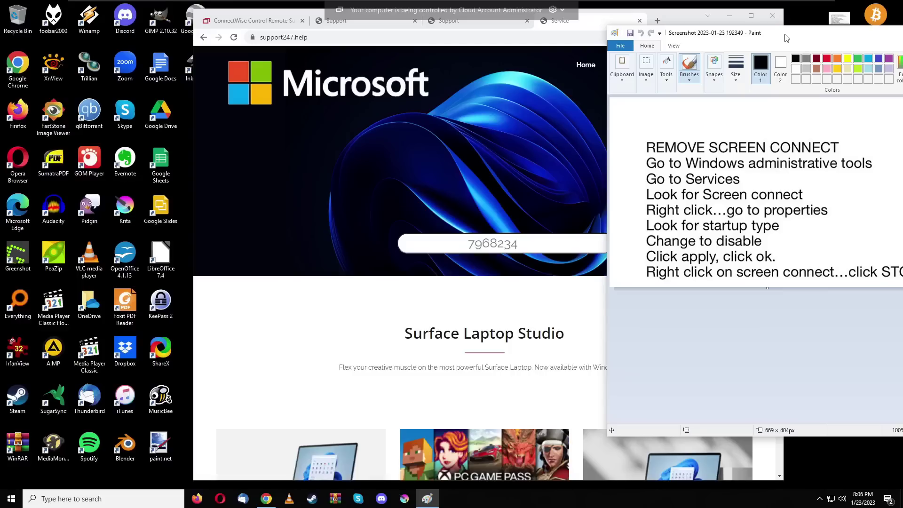
{"action": "left_click_drag", "start_coordinate": [785, 39], "coordinate": [694, 43]}
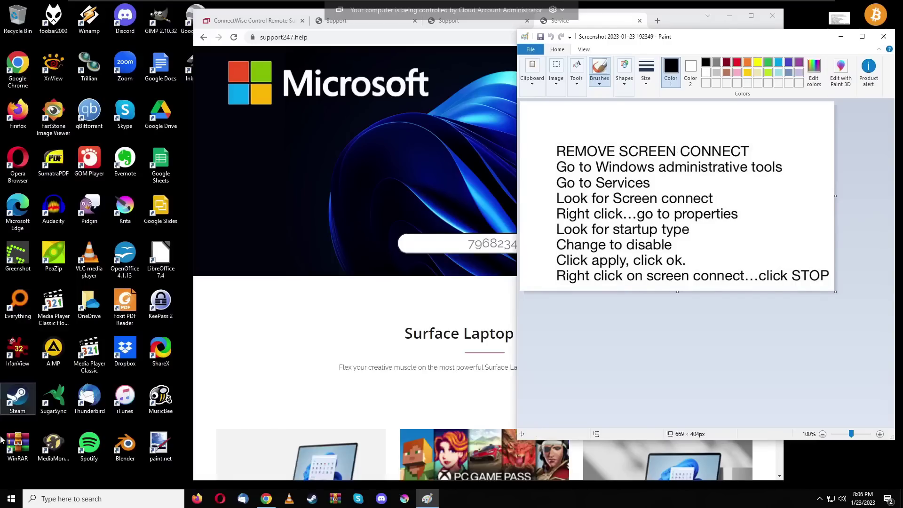
Step: Search the Start menu for 'admini' and open Administrative Tools
{"action": "left_click", "coordinate": [11, 500]}
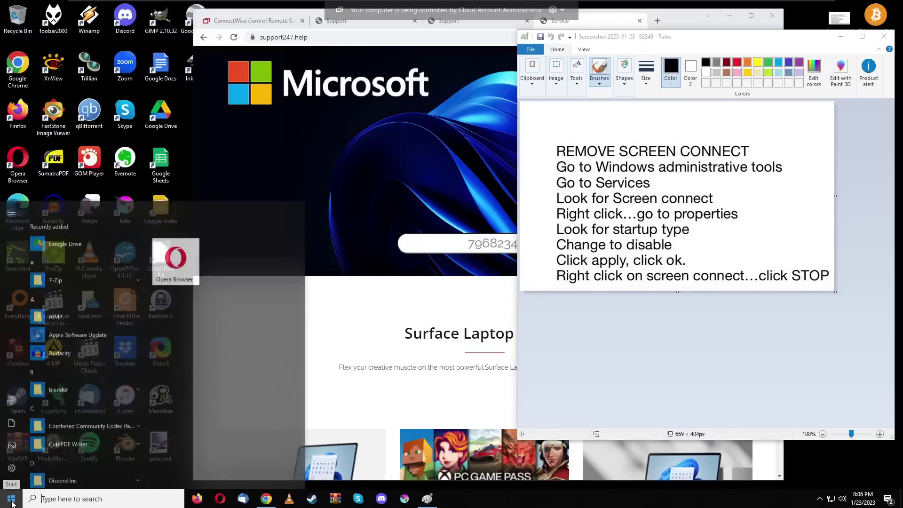
{"action": "type", "text": "admin"}
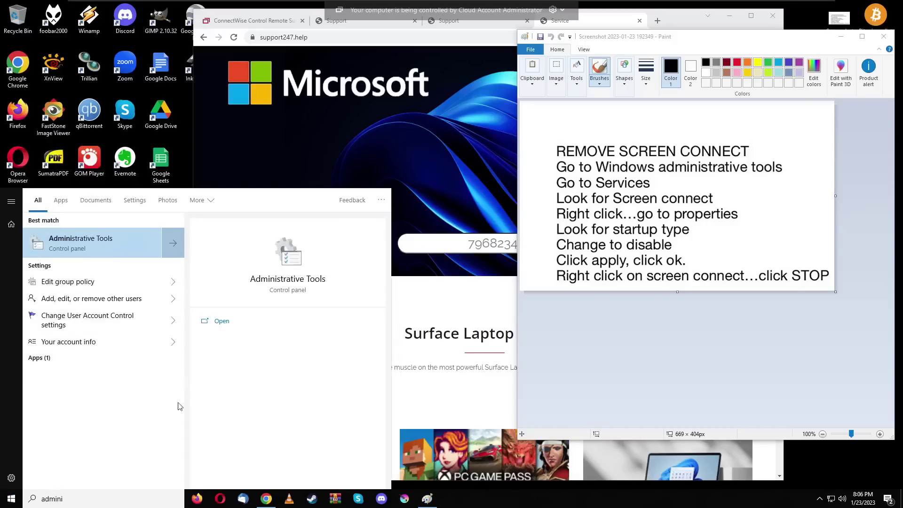
{"action": "type", "text": "i"}
{"action": "left_click", "coordinate": [109, 242]}
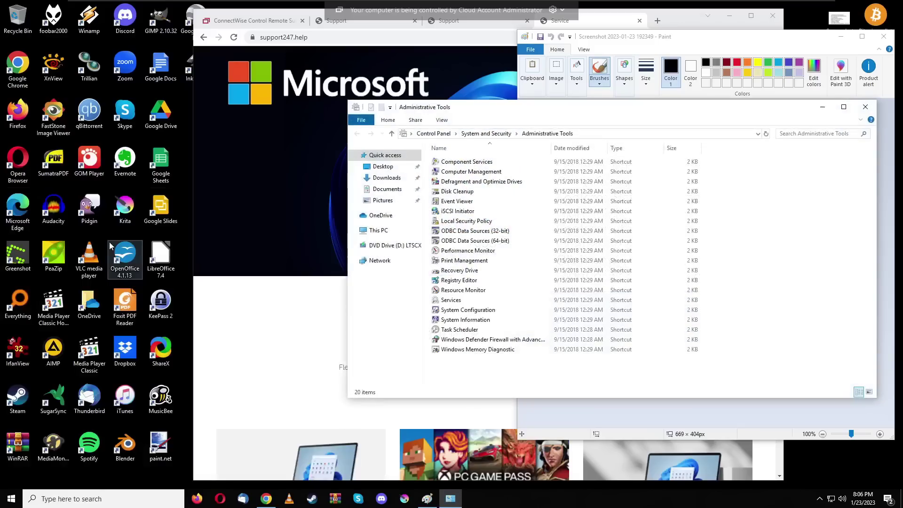
Step: Reposition the Administrative Tools window and launch the Services shortcut
{"action": "mouse_move", "coordinate": [526, 112]}
{"action": "left_mouse_down"}
{"action": "mouse_move", "coordinate": [188, 88]}
{"action": "mouse_move", "coordinate": [189, 39]}
{"action": "left_mouse_up"}
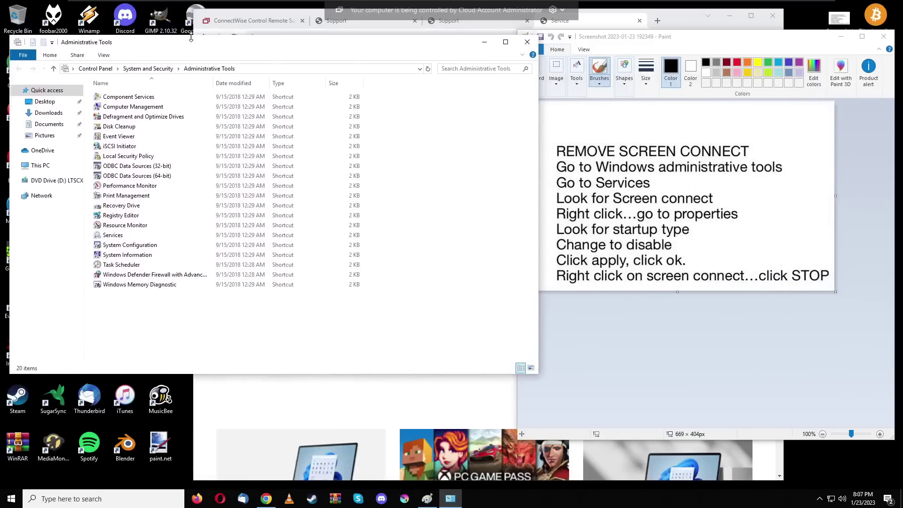
{"action": "left_click_drag", "start_coordinate": [345, 42], "coordinate": [335, 42]}
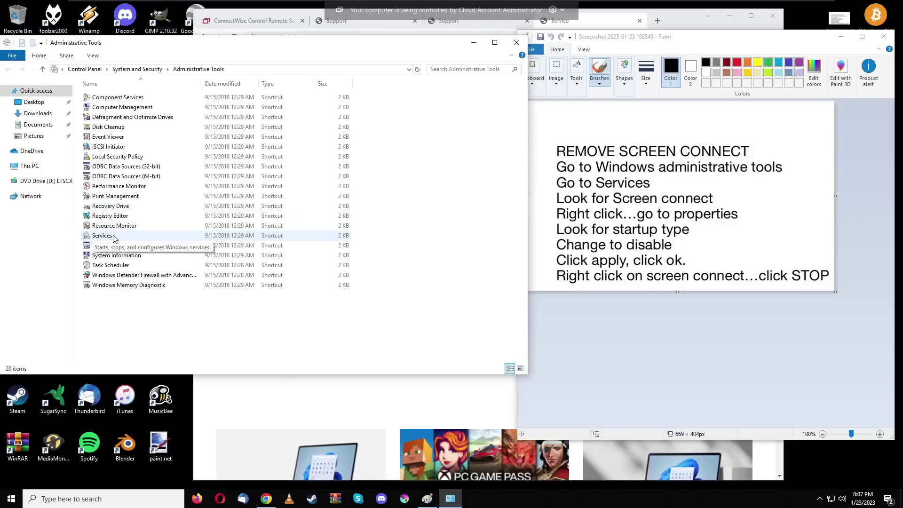
{"action": "left_click", "coordinate": [112, 237]}
{"action": "double_click", "coordinate": [113, 237]}
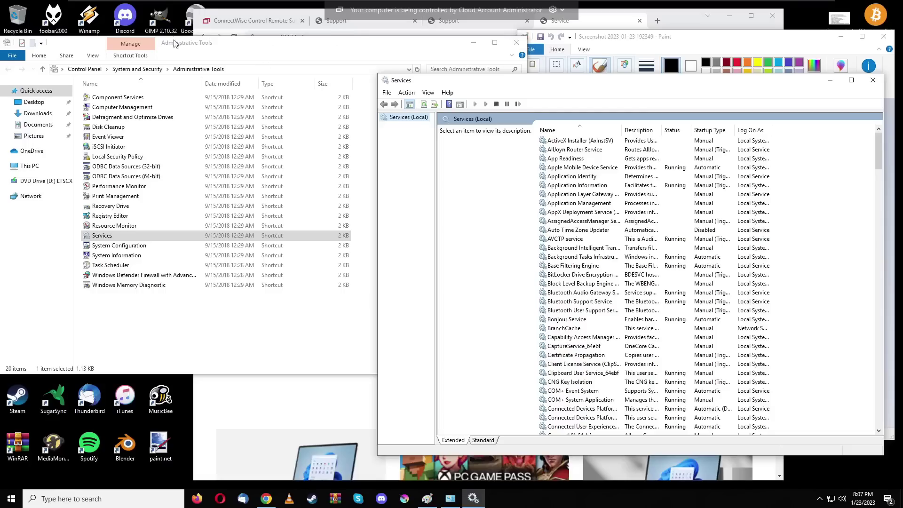
Step: Close Administrative Tools and move the Services window left to uncover the instructions
{"action": "left_click", "coordinate": [516, 43]}
{"action": "mouse_move", "coordinate": [568, 88]}
{"action": "left_mouse_down"}
{"action": "mouse_move", "coordinate": [287, 73]}
{"action": "mouse_move", "coordinate": [190, 50]}
{"action": "left_mouse_up"}
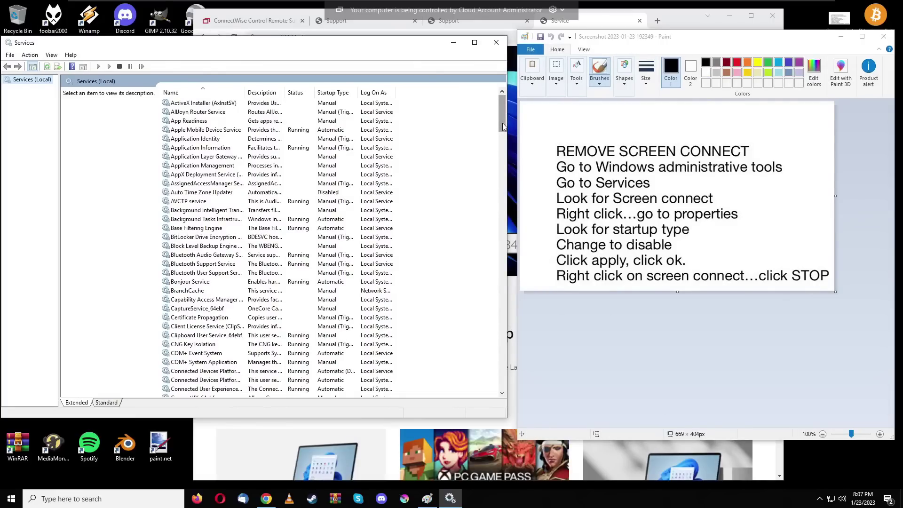
{"action": "left_click_drag", "start_coordinate": [502, 122], "coordinate": [477, 289]}
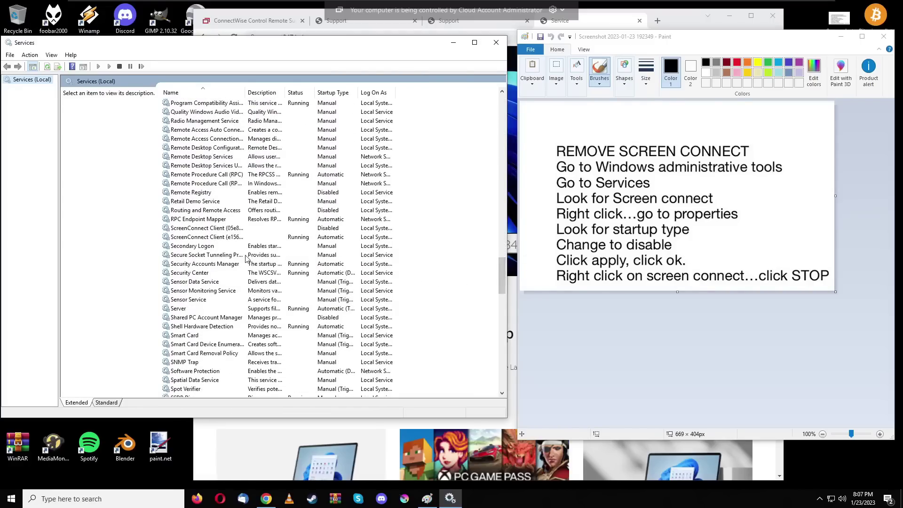
Step: Compare the two ScreenConnect Client rows, ending on the running Automatic one
{"action": "left_click", "coordinate": [220, 238]}
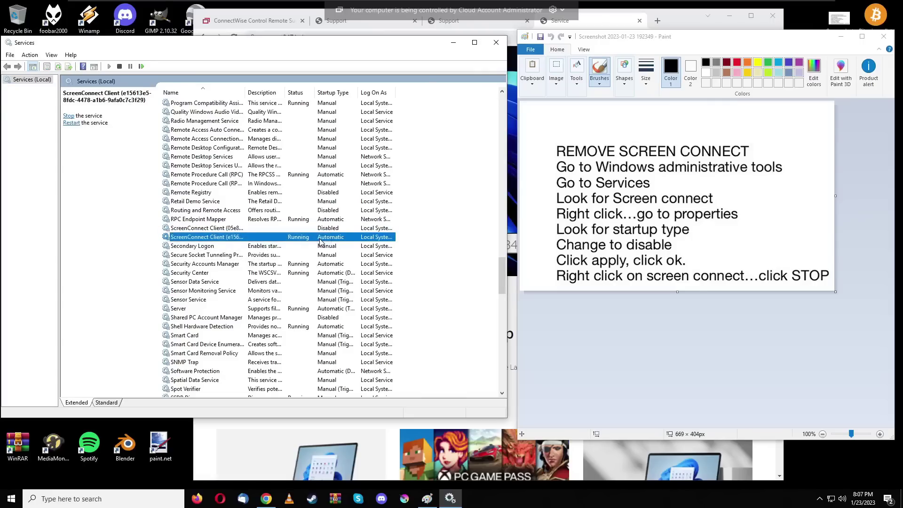
{"action": "left_click", "coordinate": [279, 229]}
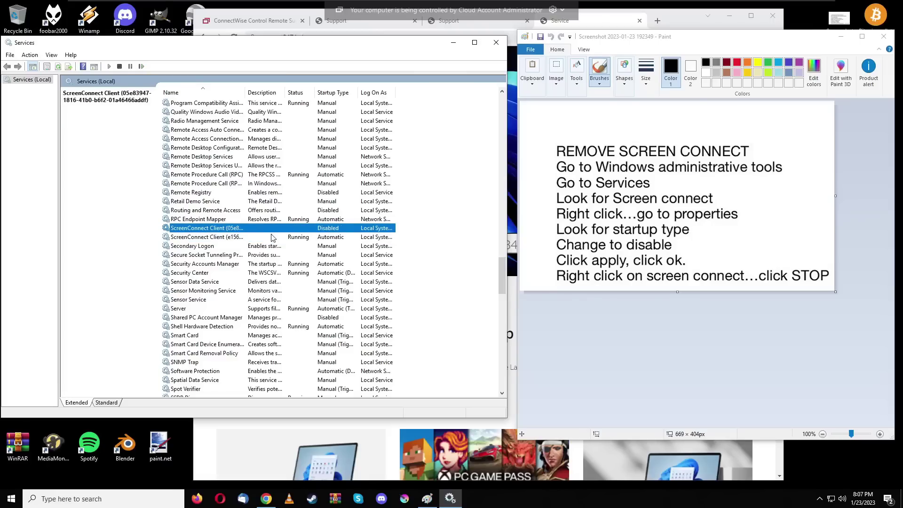
{"action": "left_click", "coordinate": [271, 237]}
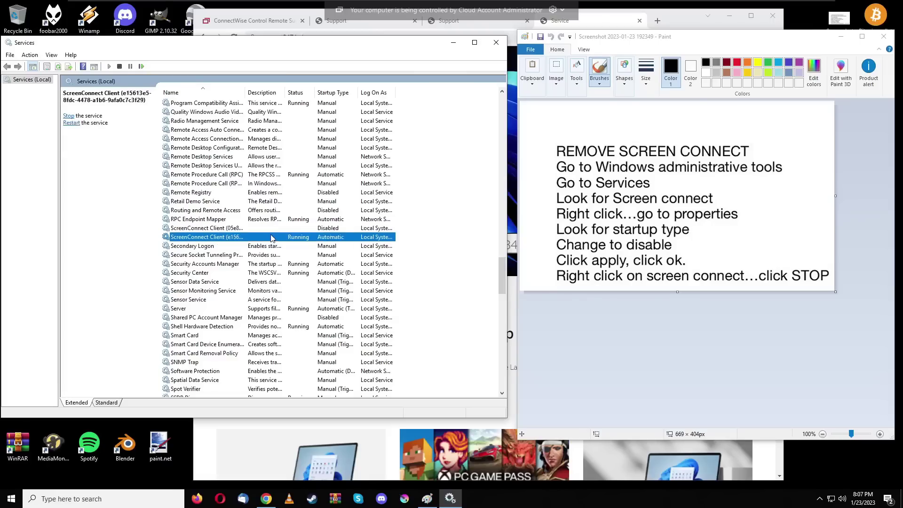
{"action": "left_click", "coordinate": [273, 232]}
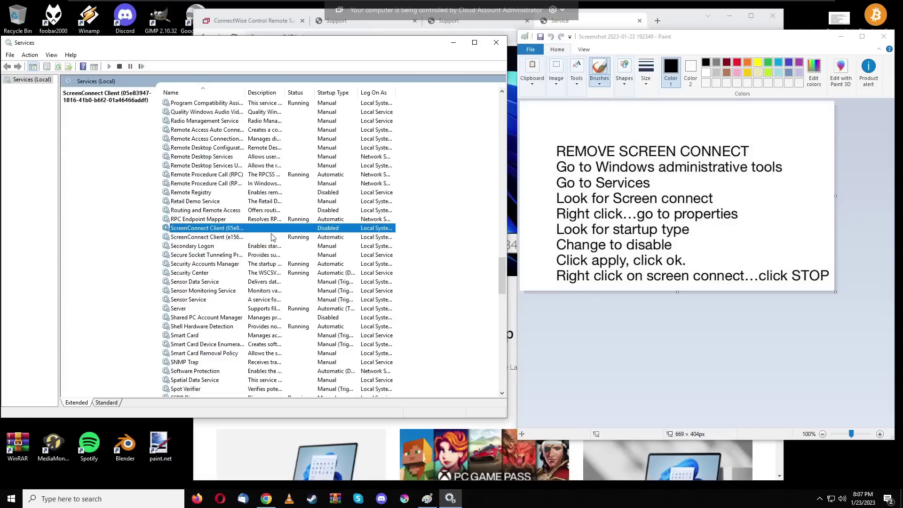
{"action": "left_click", "coordinate": [289, 238]}
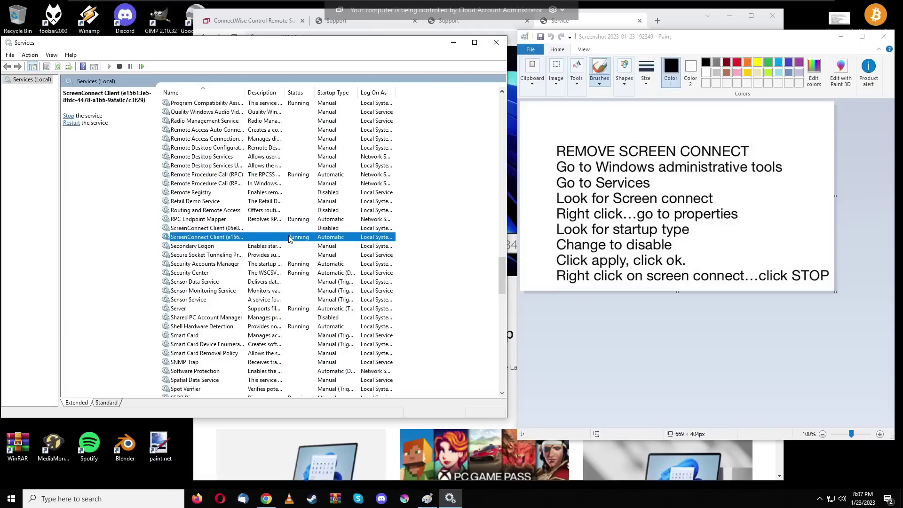
Step: Open the running ScreenConnect Client service's properties and review its settings pages
{"action": "double_click", "coordinate": [266, 237]}
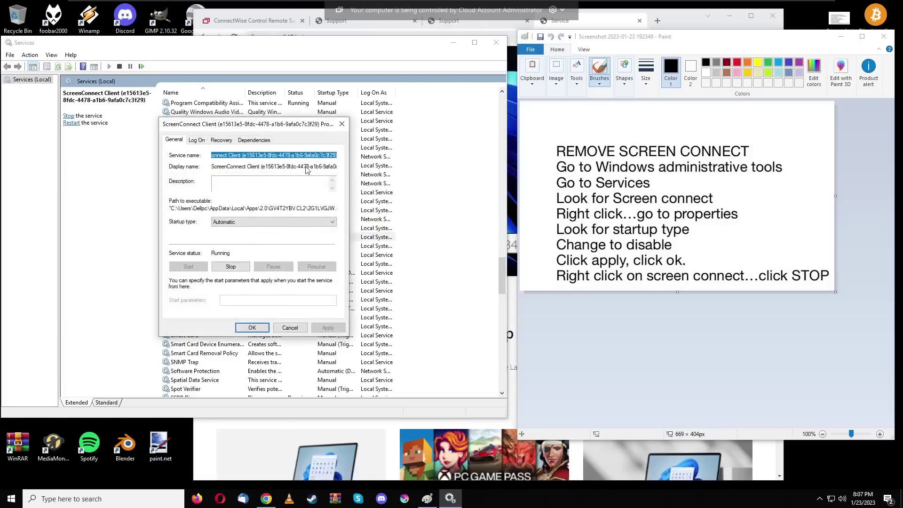
{"action": "left_click_drag", "start_coordinate": [243, 125], "coordinate": [254, 124]}
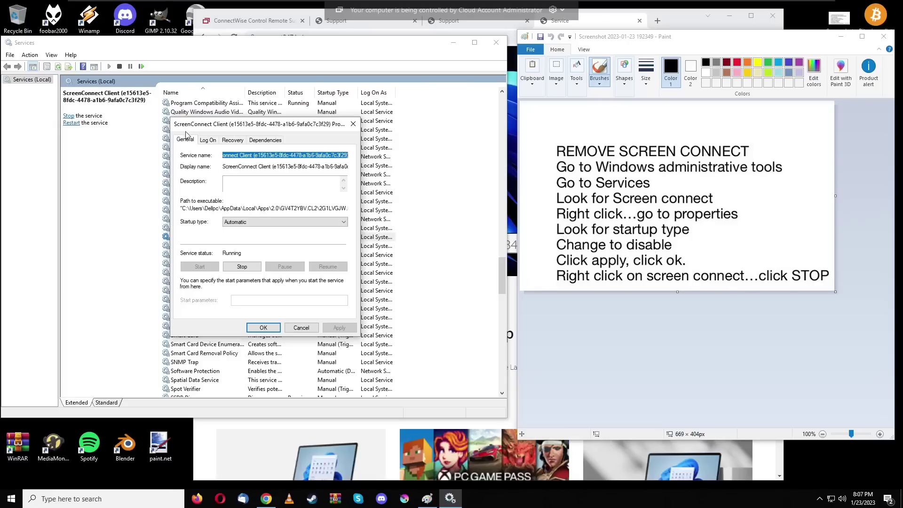
{"action": "left_click", "coordinate": [213, 142]}
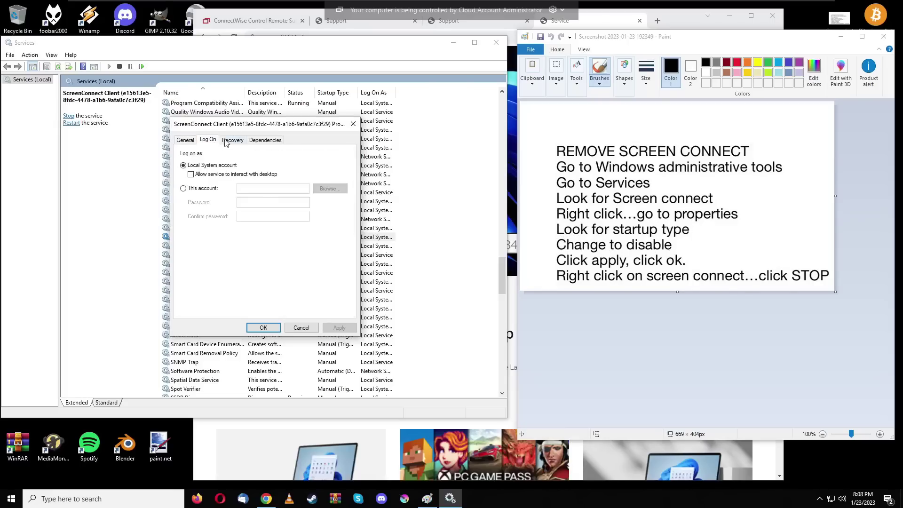
{"action": "left_click", "coordinate": [231, 141]}
{"action": "left_click", "coordinate": [263, 140]}
{"action": "left_click", "coordinate": [191, 141]}
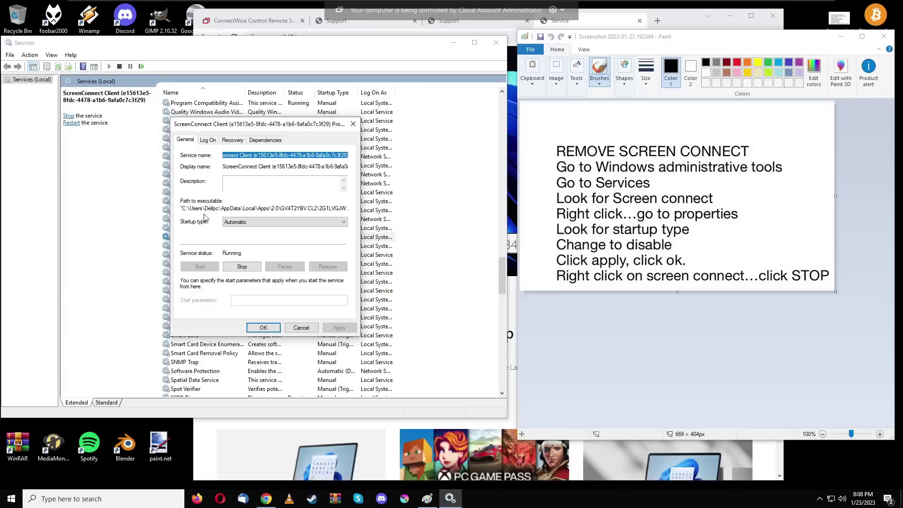
Step: Set its startup type to Disabled, apply it, then stop the service
{"action": "left_click", "coordinate": [250, 222]}
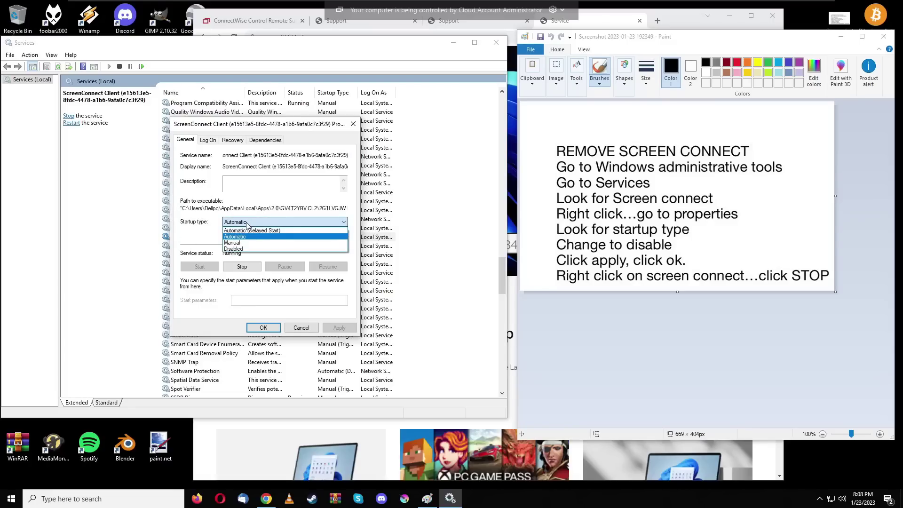
{"action": "left_click", "coordinate": [248, 249]}
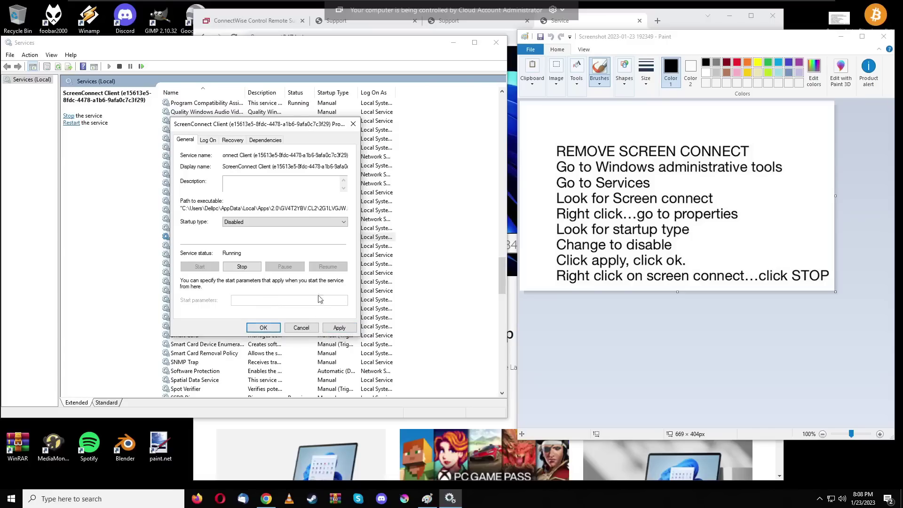
{"action": "left_click", "coordinate": [337, 328]}
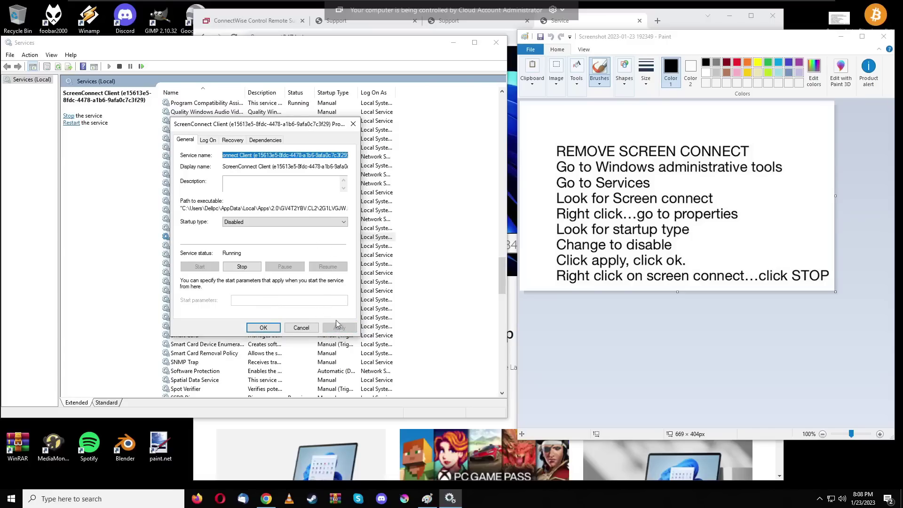
{"action": "left_click", "coordinate": [262, 327]}
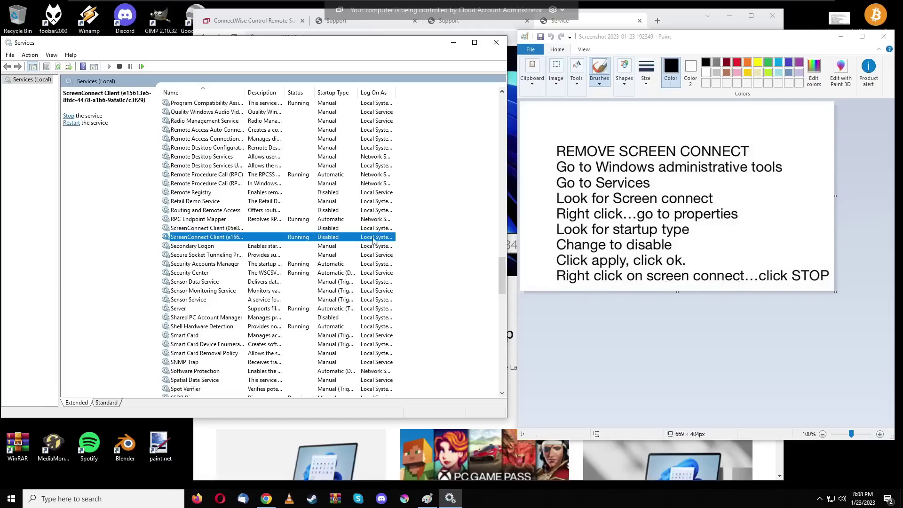
{"action": "right_click", "coordinate": [275, 236]}
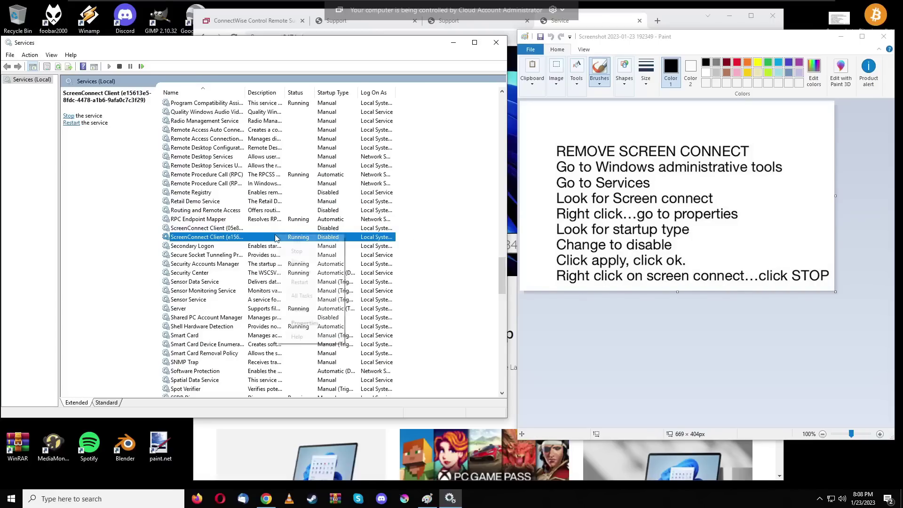
{"action": "left_click", "coordinate": [297, 252]}
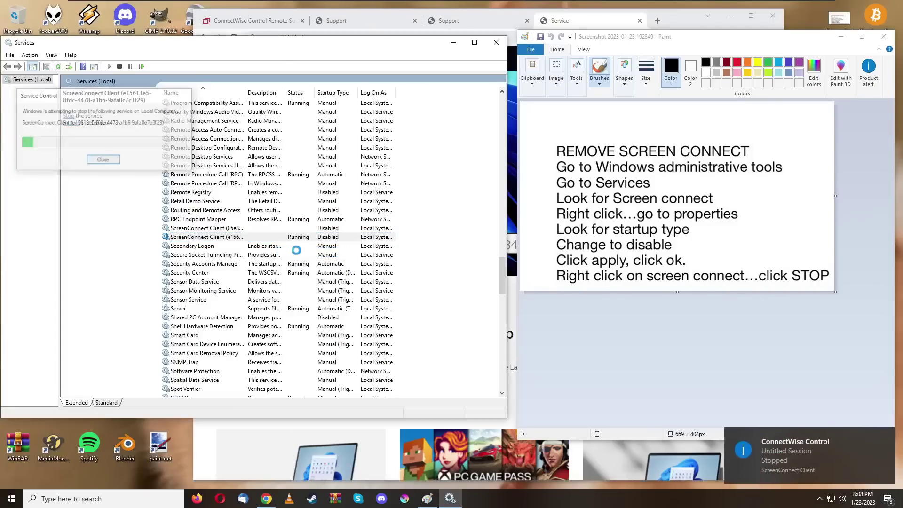
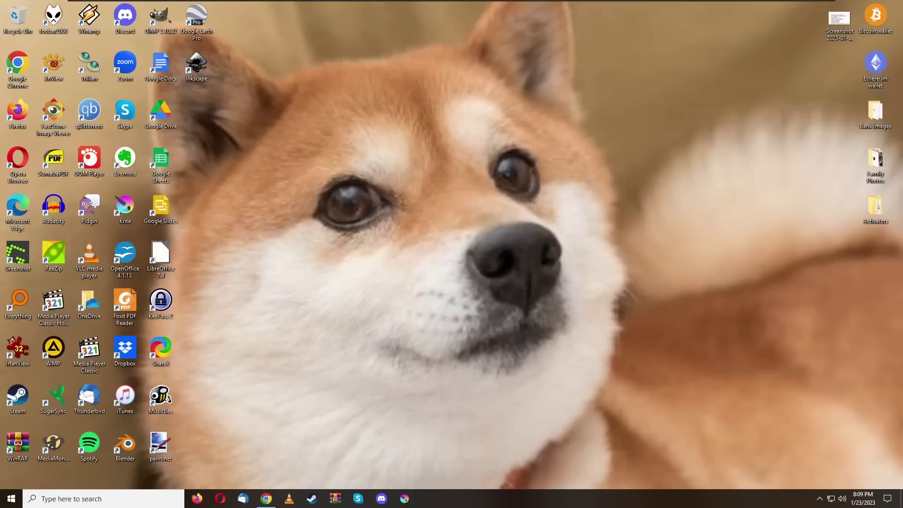
Step: Restart Windows 10 from the Start menu's Power options
{"action": "left_click", "coordinate": [12, 499]}
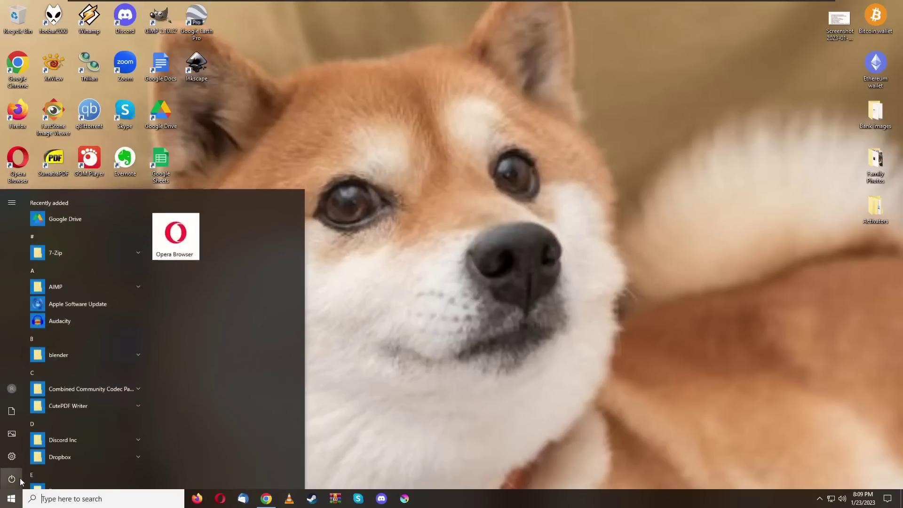
{"action": "left_click", "coordinate": [12, 478]}
{"action": "left_click", "coordinate": [21, 452]}
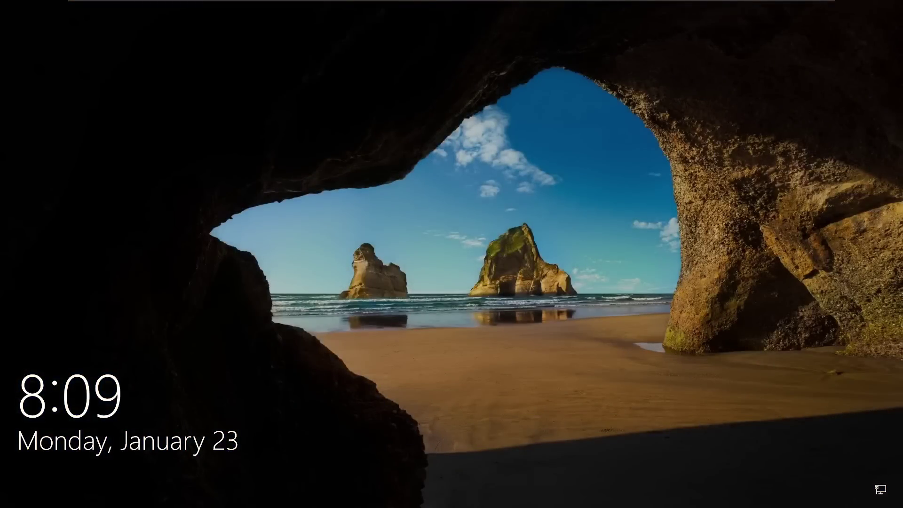
Step: Dismiss the lock screen and sign in with the account password
{"action": "left_click", "coordinate": [409, 17]}
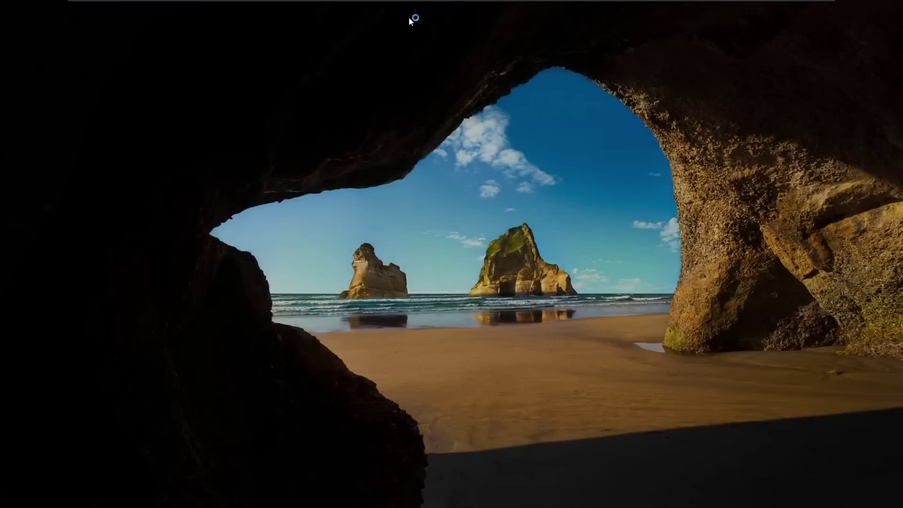
{"action": "type", "text": "••••"}
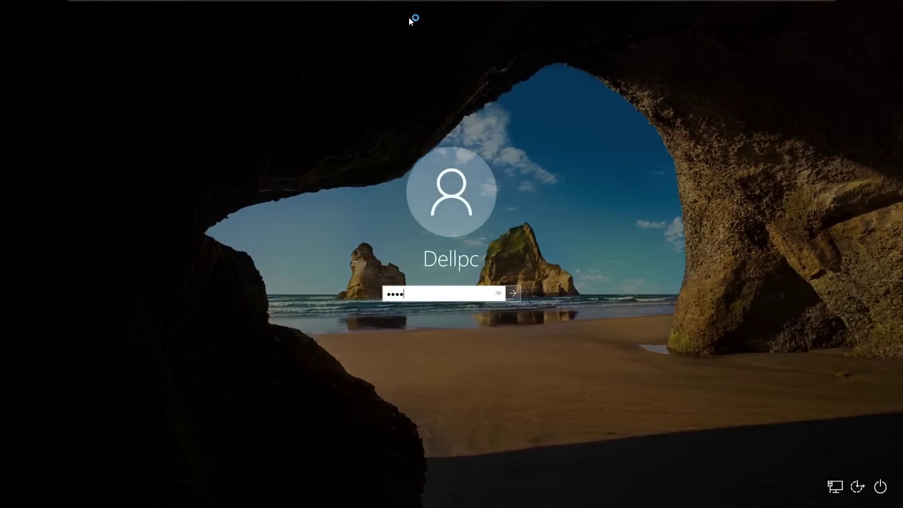
{"action": "key", "text": "Return"}
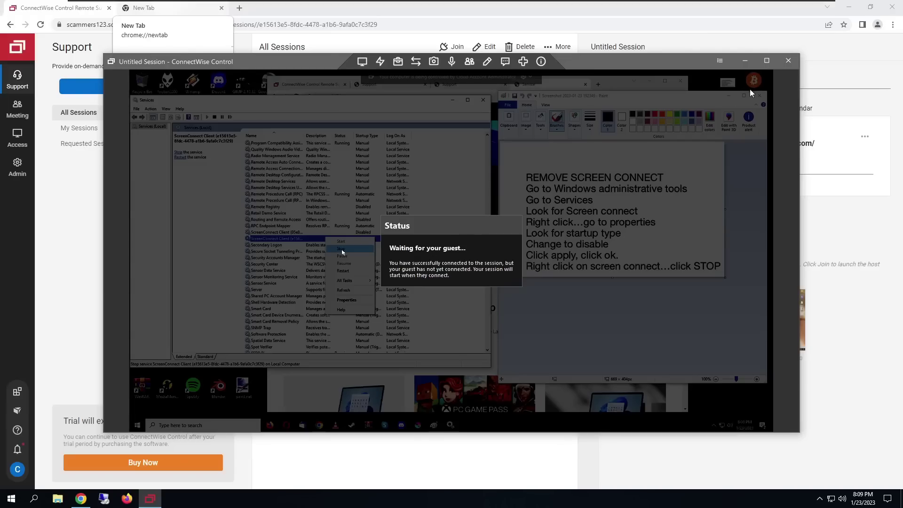
Step: Close the remote session window to bring up the Exit Application dialog
{"action": "left_click", "coordinate": [788, 61]}
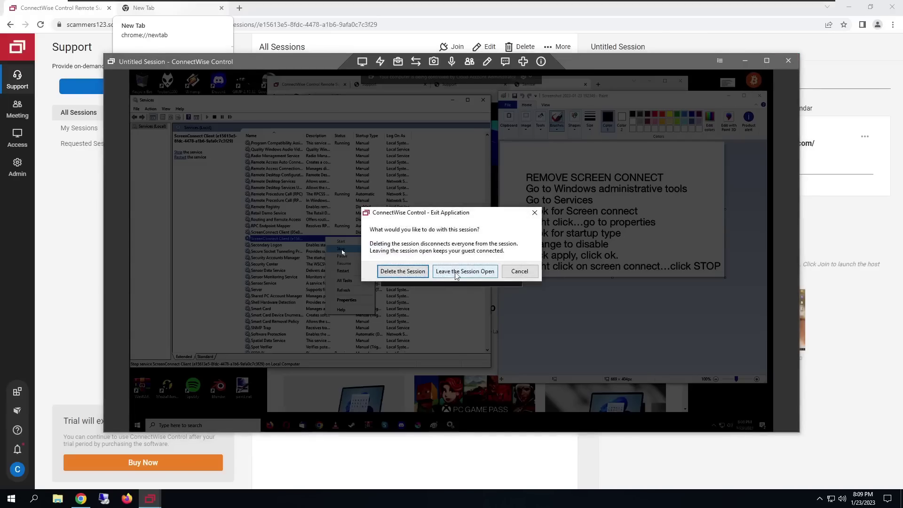
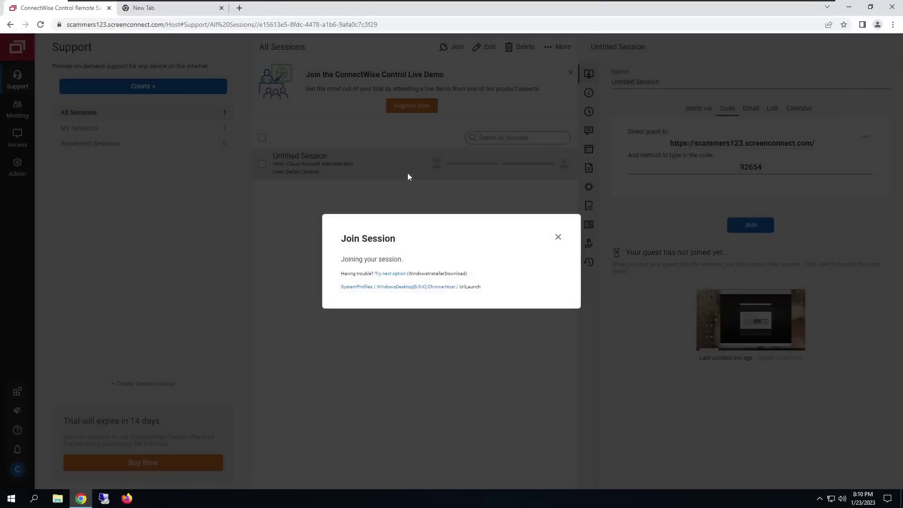
Step: Cancel the 'Open ScreenConnect Client?' prompt to stay on the remote desktop
{"action": "left_click", "coordinate": [523, 103]}
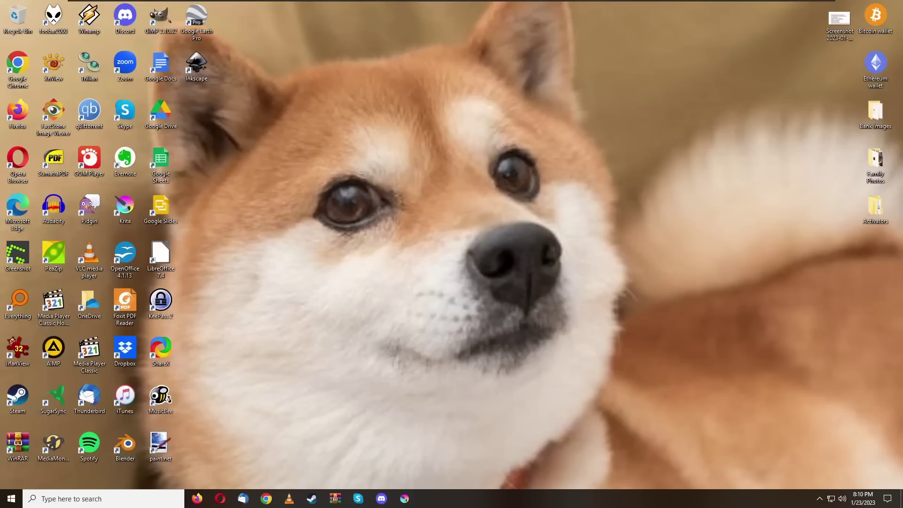
Step: Load the pasted 'ConnectWise scam domains list' thread URL in a maximized Firefox window
{"action": "left_click", "coordinate": [197, 499]}
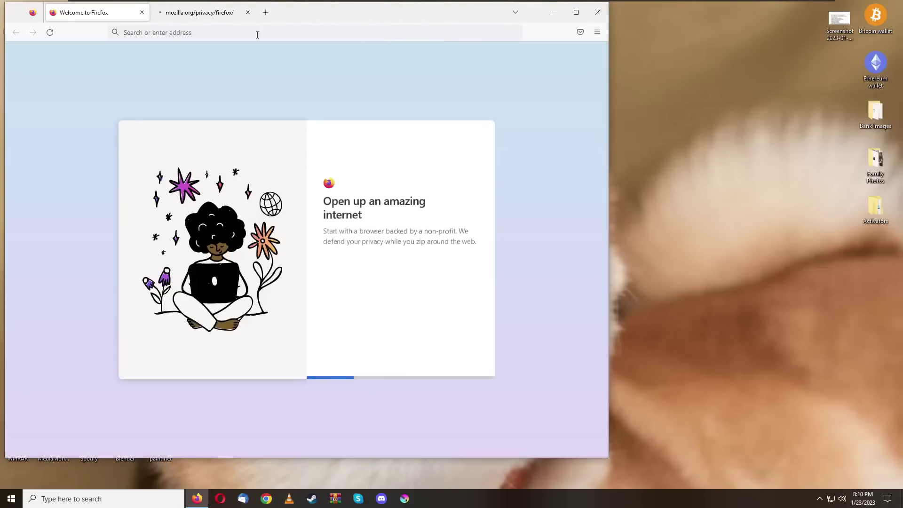
{"action": "left_click", "coordinate": [141, 13]}
{"action": "left_click", "coordinate": [158, 32]}
{"action": "type", "text": "https://techscammersunited.com/t/connectwise-scam-domains-list/19713"}
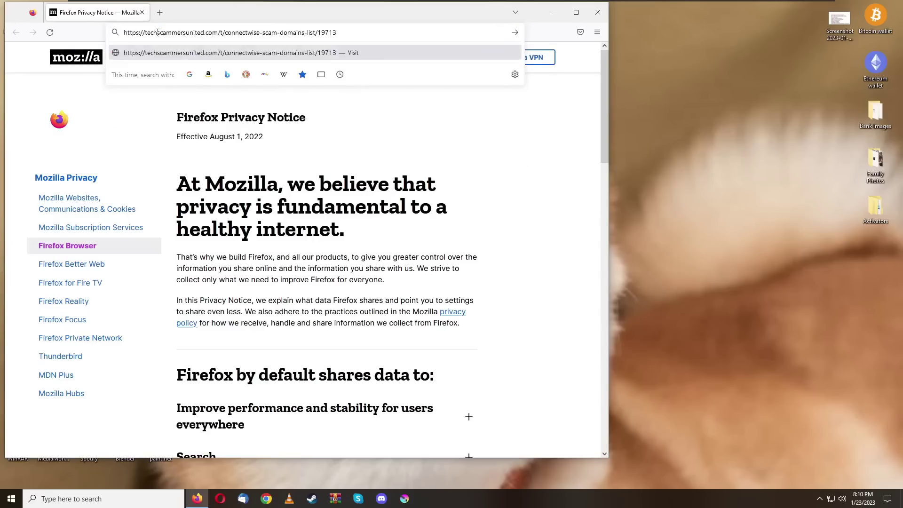
{"action": "key", "text": "Return"}
{"action": "left_click_drag", "start_coordinate": [353, 18], "coordinate": [424, 1]}
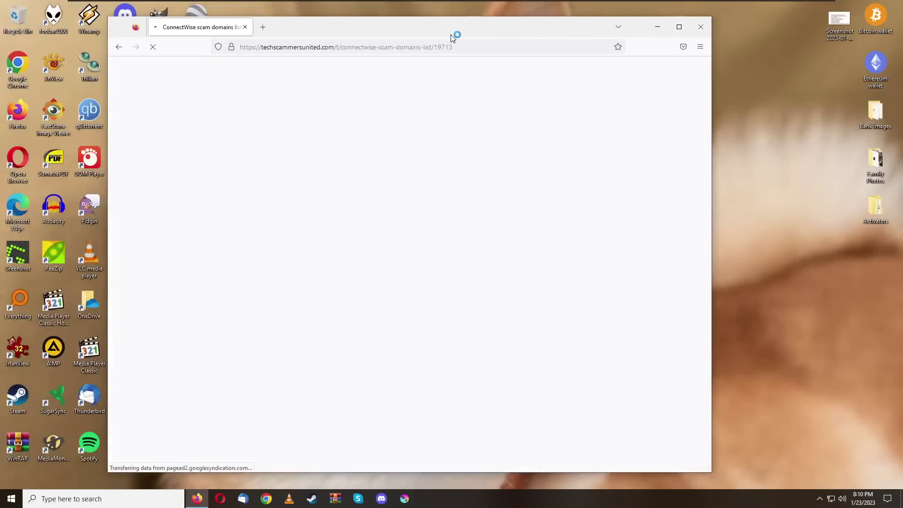
Step: Accept the cookie notice and scroll to the scam domains list updated 1/20/23
{"action": "scroll", "coordinate": [337, 324], "scroll_direction": "down", "scroll_amount": 5}
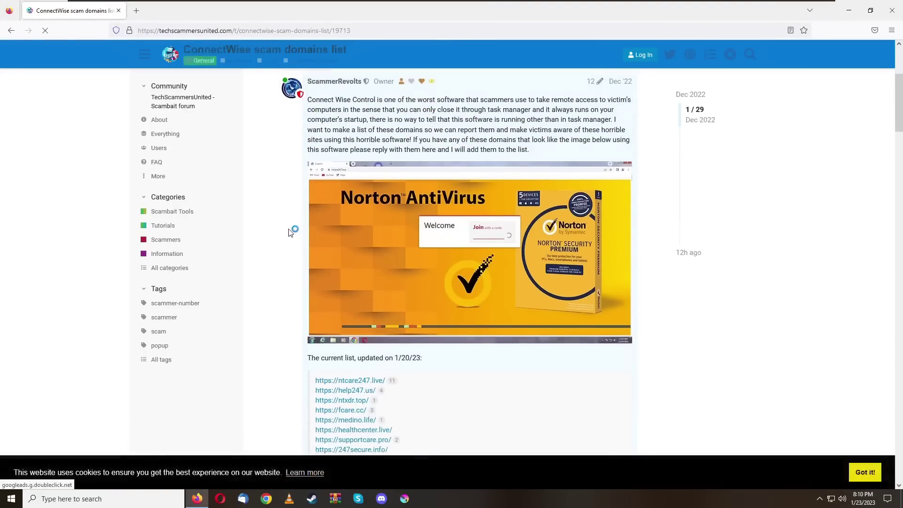
{"action": "left_click", "coordinate": [866, 472]}
{"action": "scroll", "coordinate": [292, 298], "scroll_direction": "down", "scroll_amount": 2}
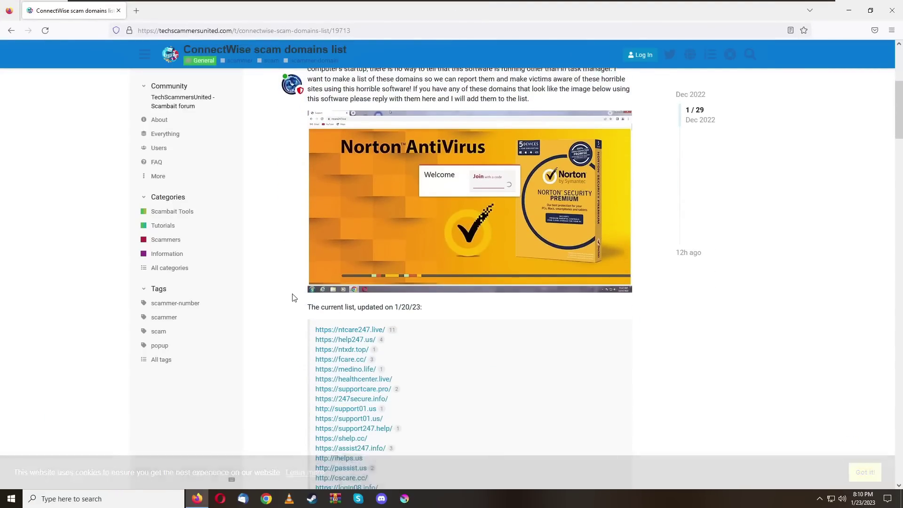
{"action": "scroll", "coordinate": [292, 284], "scroll_direction": "down", "scroll_amount": 3}
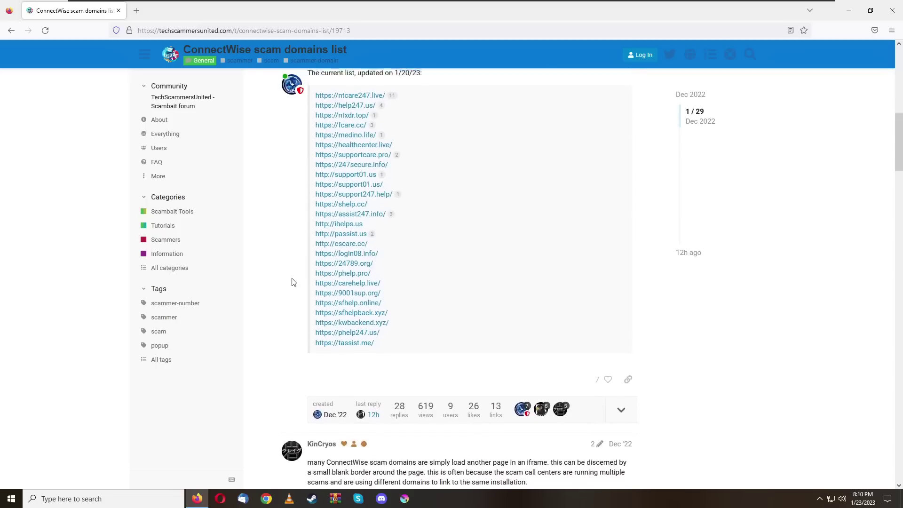
{"action": "scroll", "coordinate": [292, 282], "scroll_direction": "up", "scroll_amount": 2}
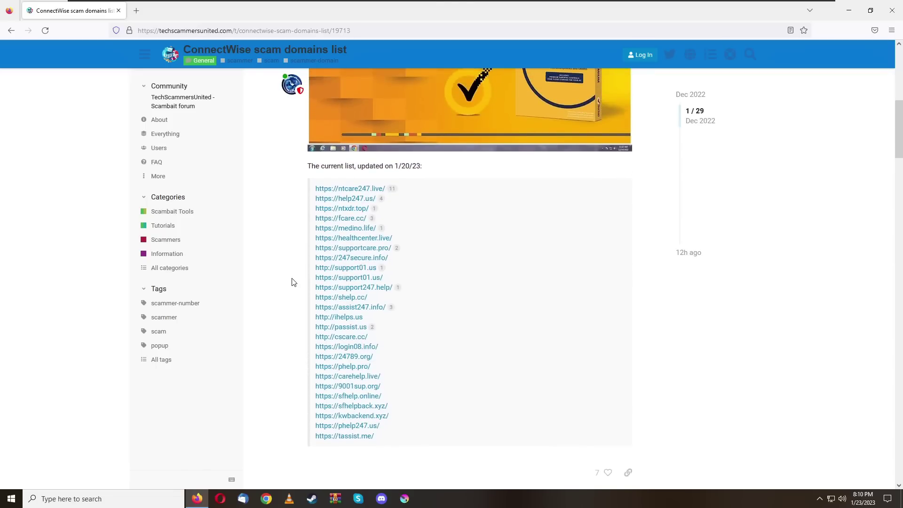